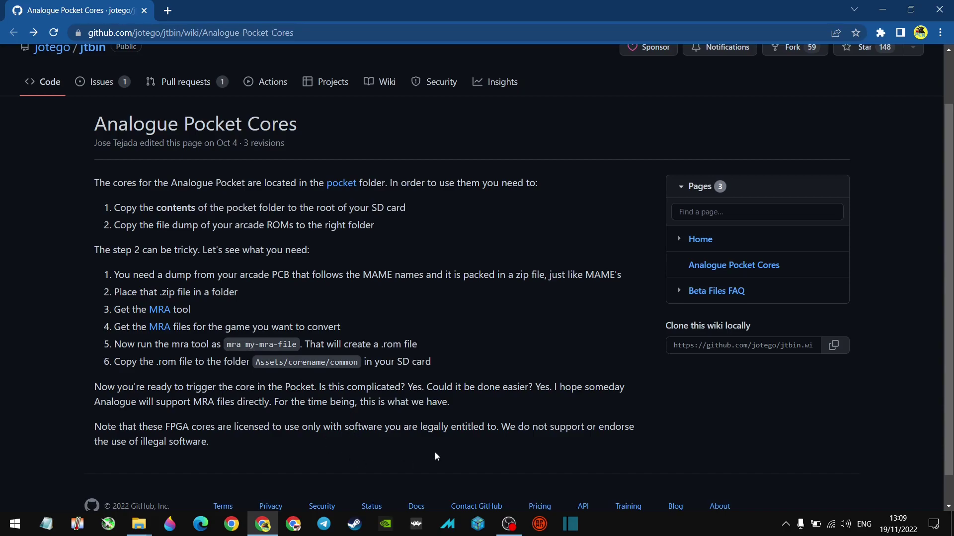
Switch to the Downloads D folder and extract jtpang_pocket_141022.zip into a folder of the same name.
mouse_move(139, 524)
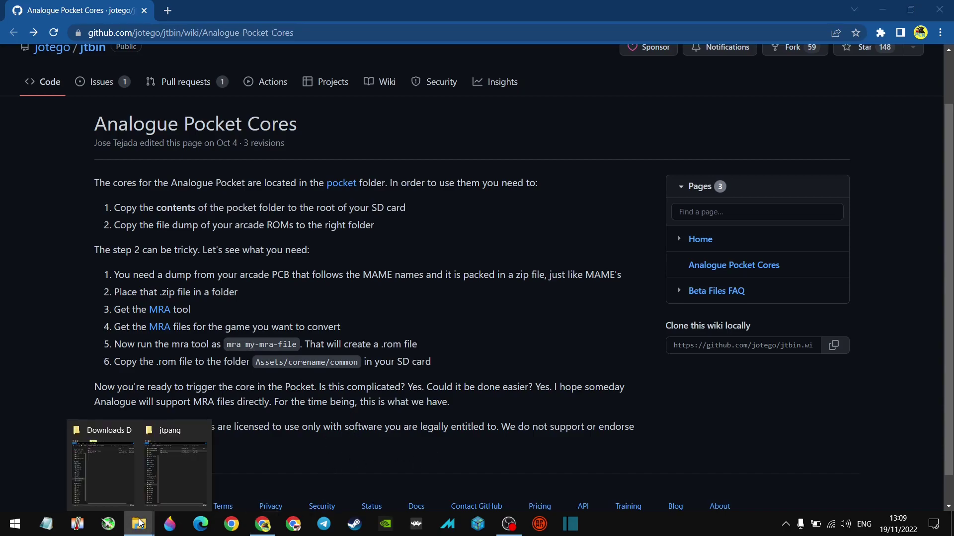
left_click(110, 472)
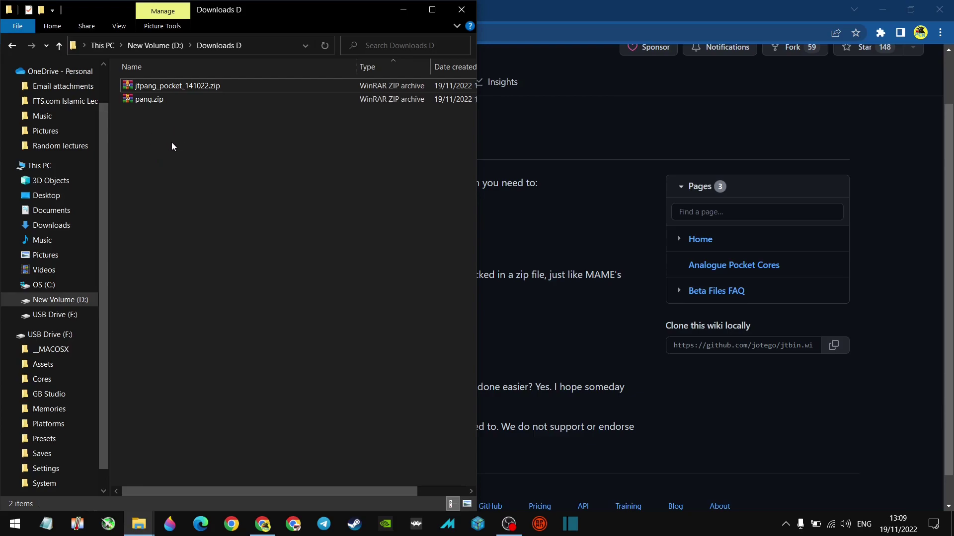
right_click(166, 87)
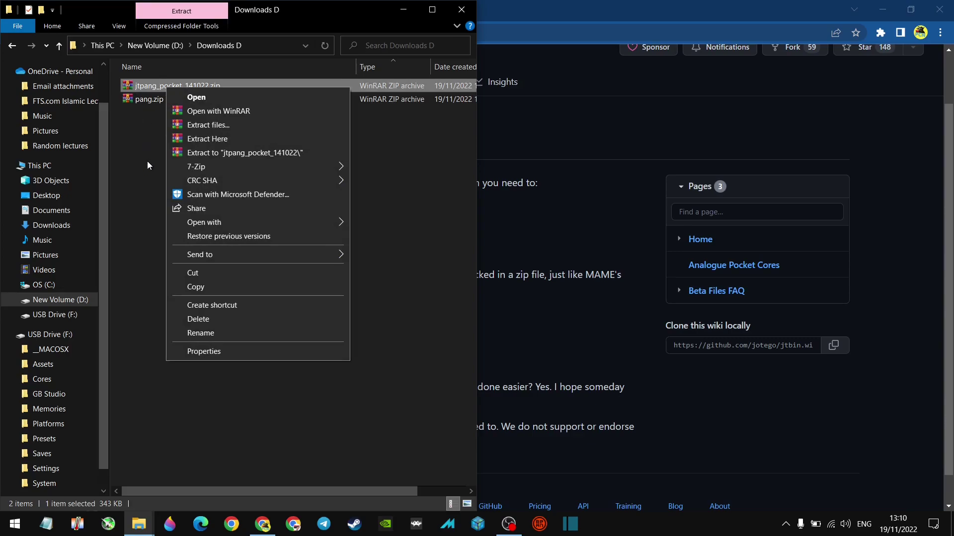
left_click(223, 128)
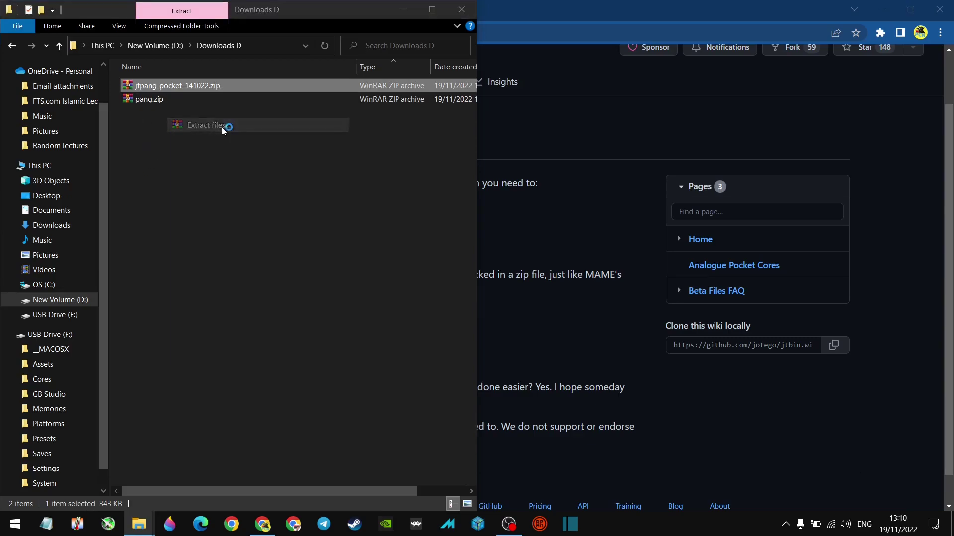
left_click(510, 399)
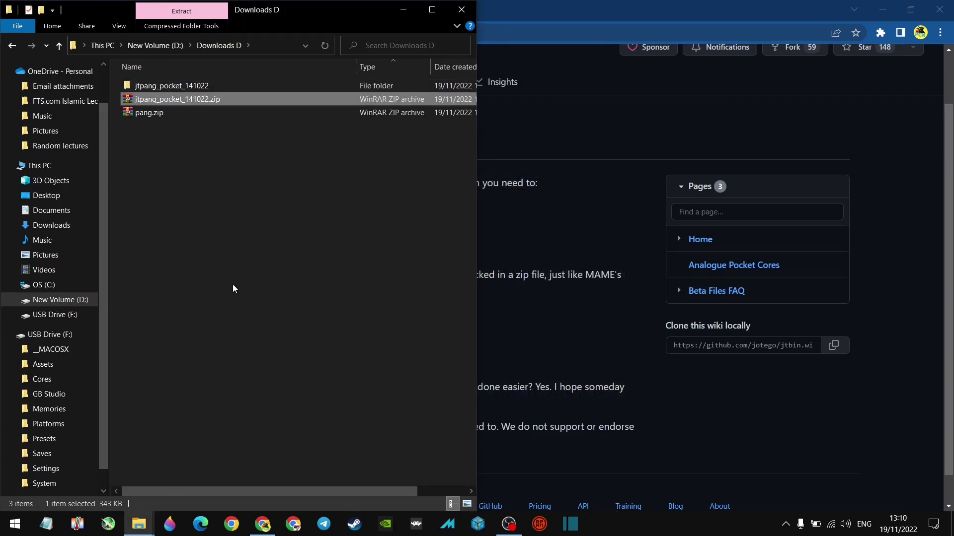
Copy the extracted Assets, Cores, Platforms and Presets folders to the root of USB Drive (F:), replacing the files in the destination.
left_click(139, 524)
left_click(167, 489)
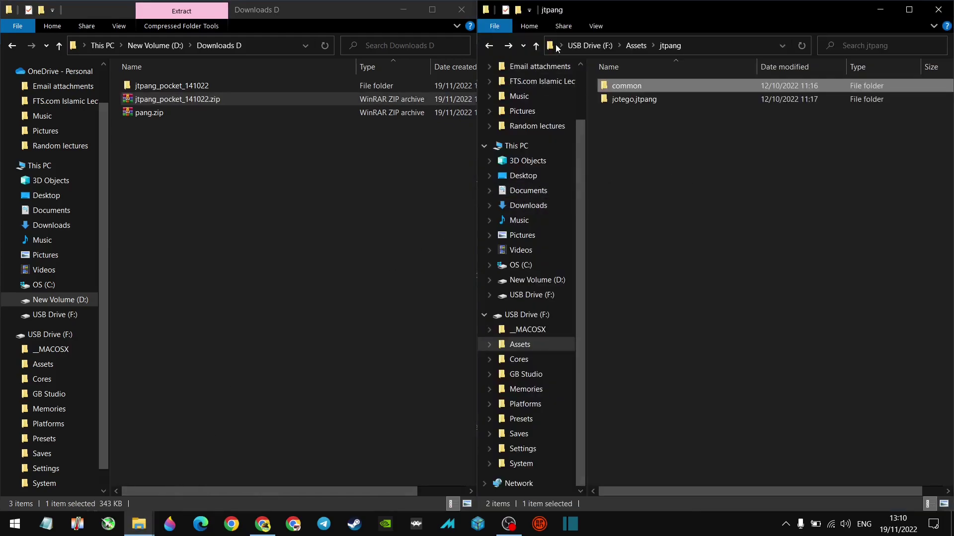
left_click(579, 46)
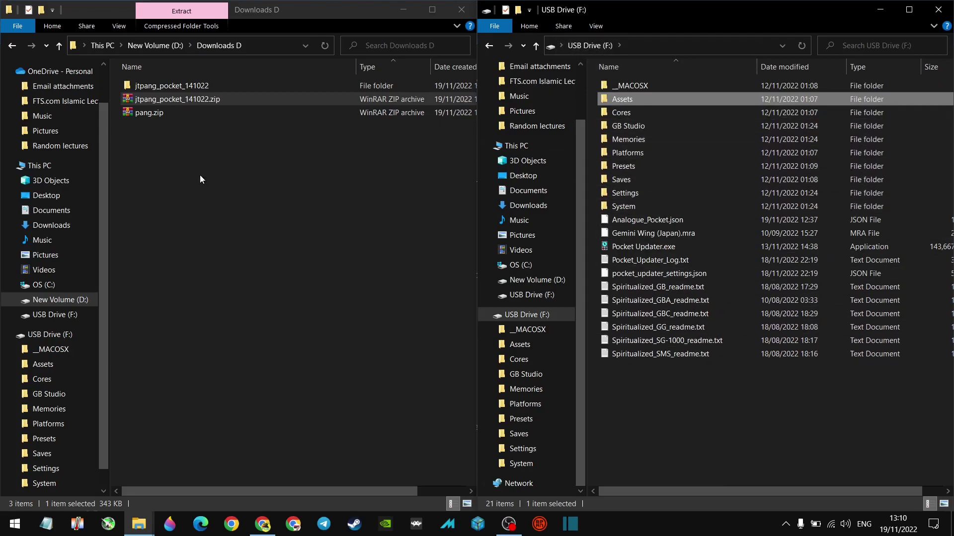
double_click(192, 86)
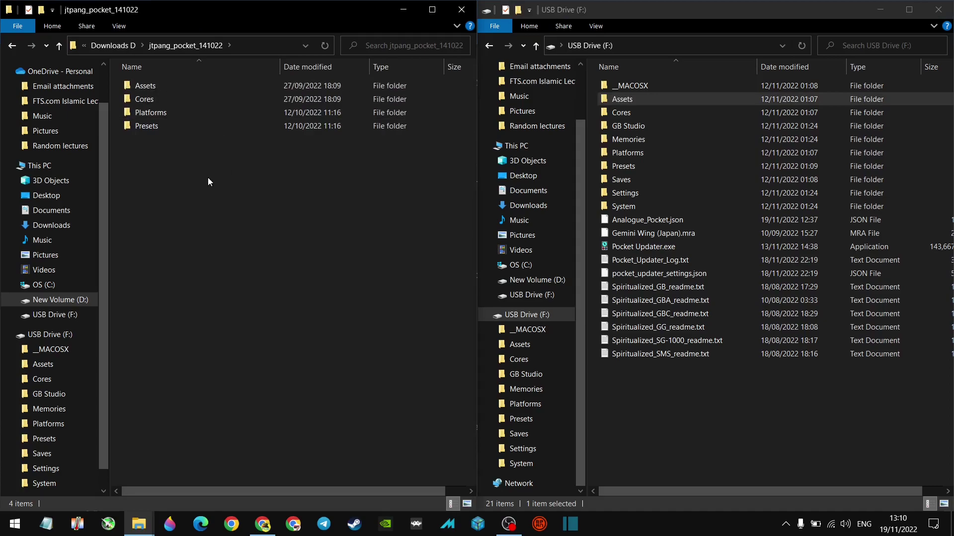
left_click(109, 44)
double_click(168, 84)
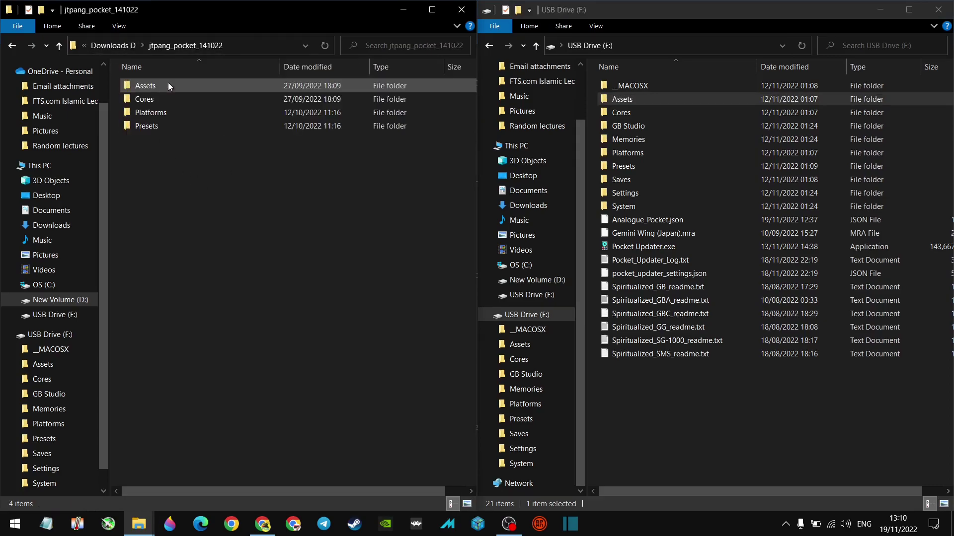
left_click_drag(192, 172, 149, 88)
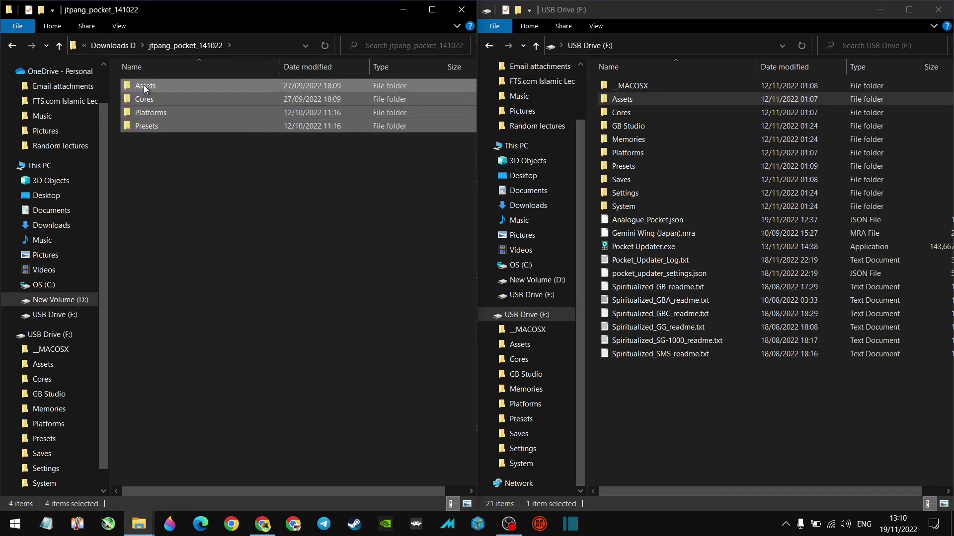
left_click_drag(144, 85, 720, 448)
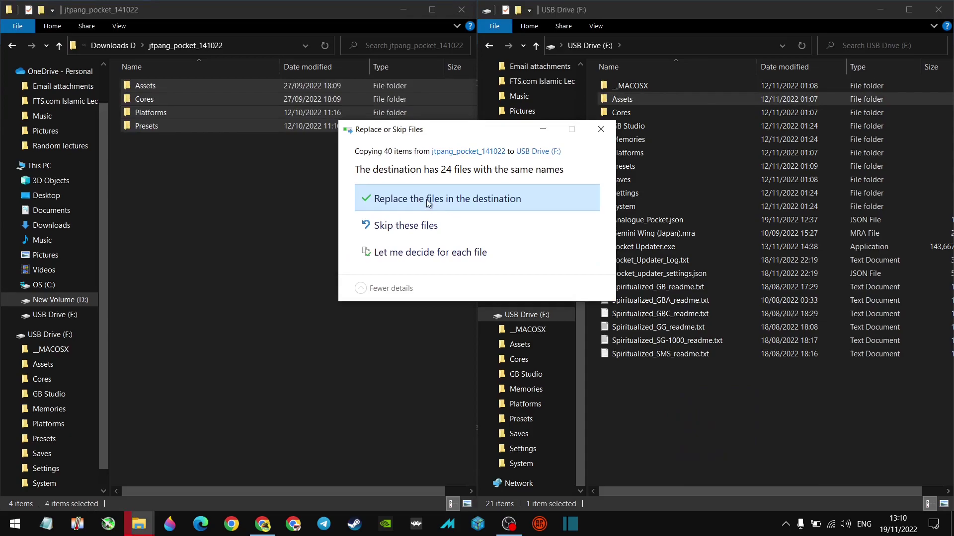
left_click(428, 198)
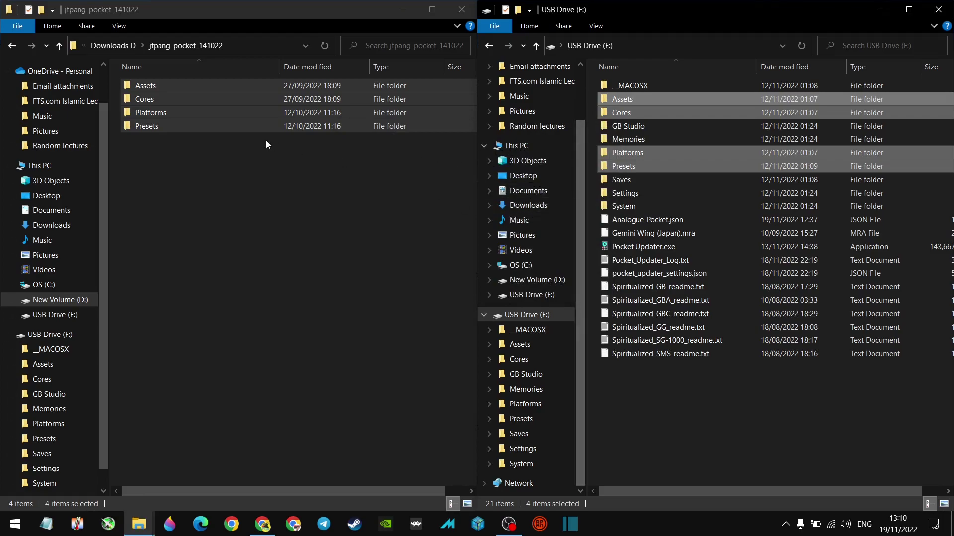
left_click(13, 46)
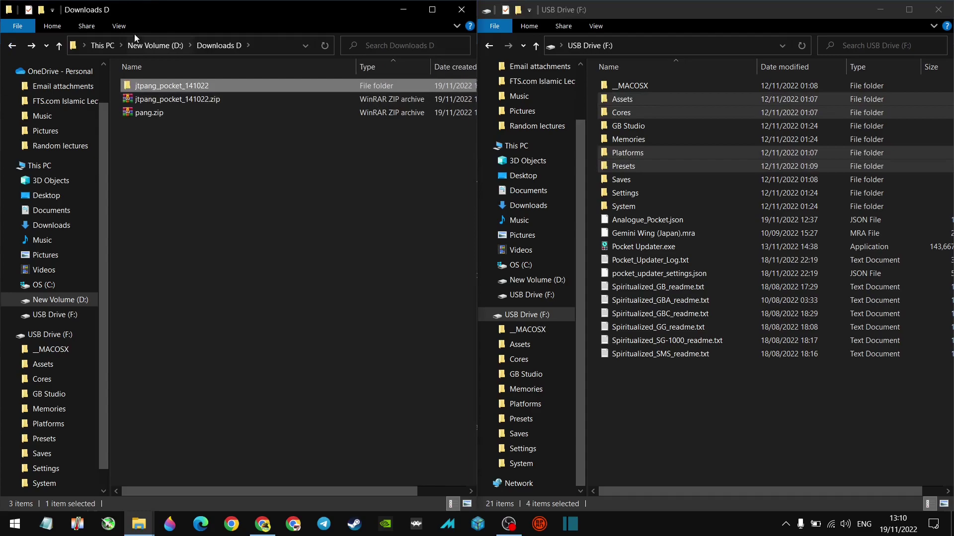
left_click(162, 102)
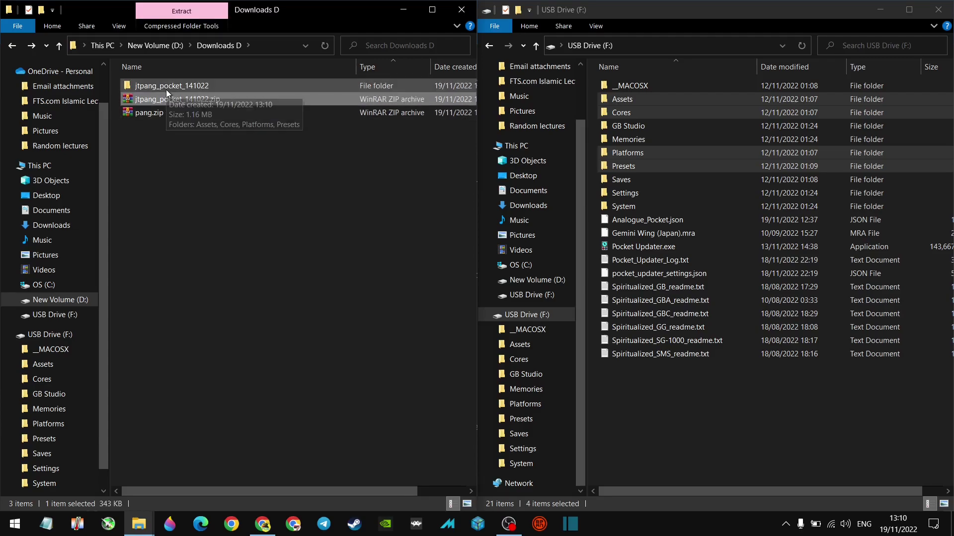
left_click(166, 89, "ctrl")
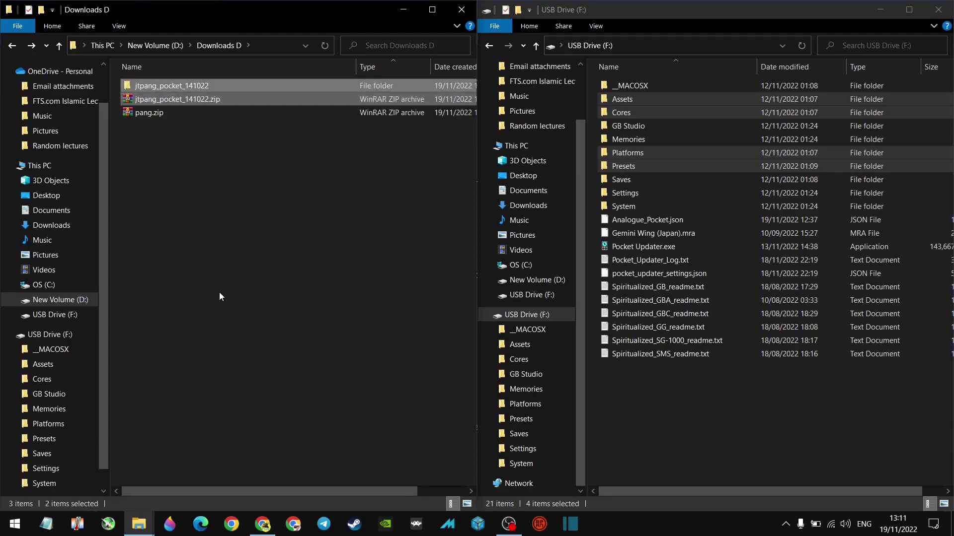
key("Delete")
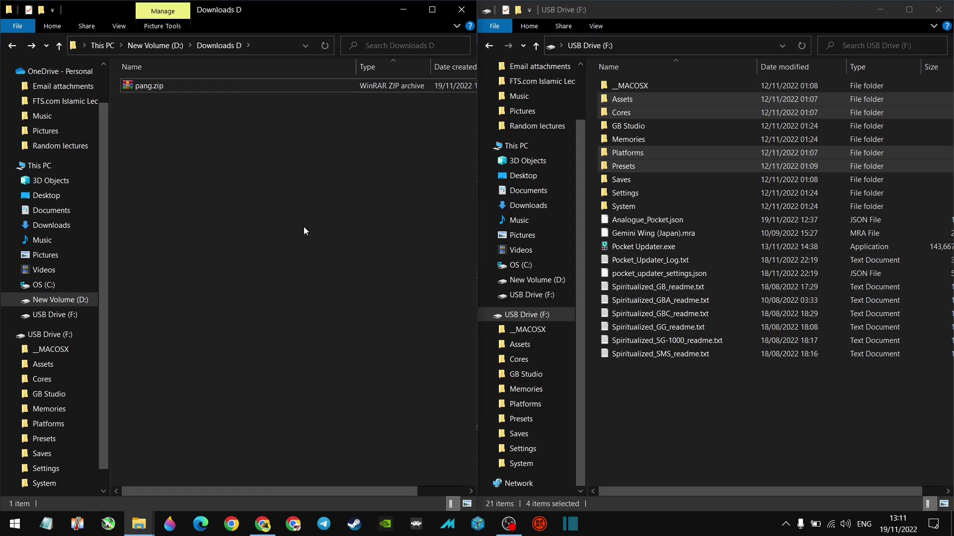
Download the Windows mra.exe from the MRA tool link on the Analogue Pocket Cores wiki and show it in its folder.
left_click(262, 524)
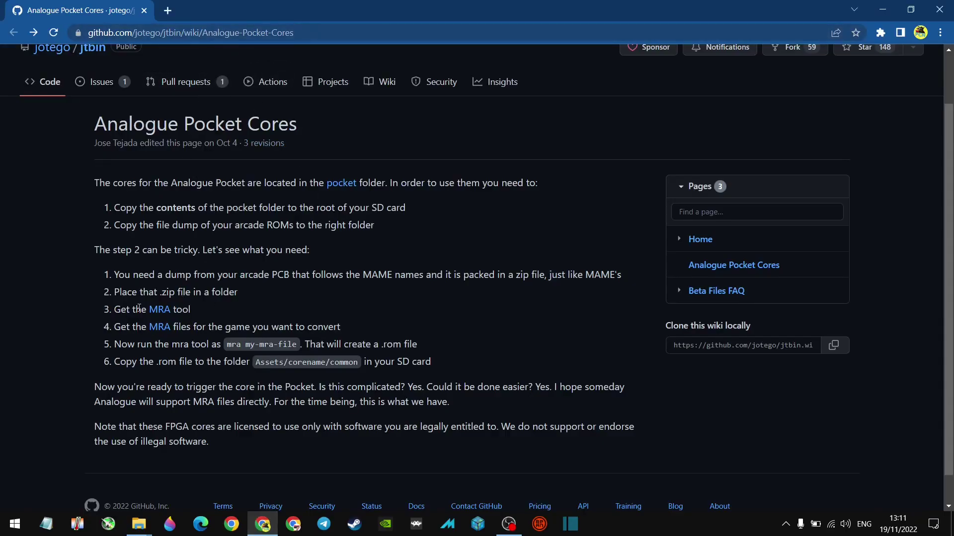
left_click(157, 313)
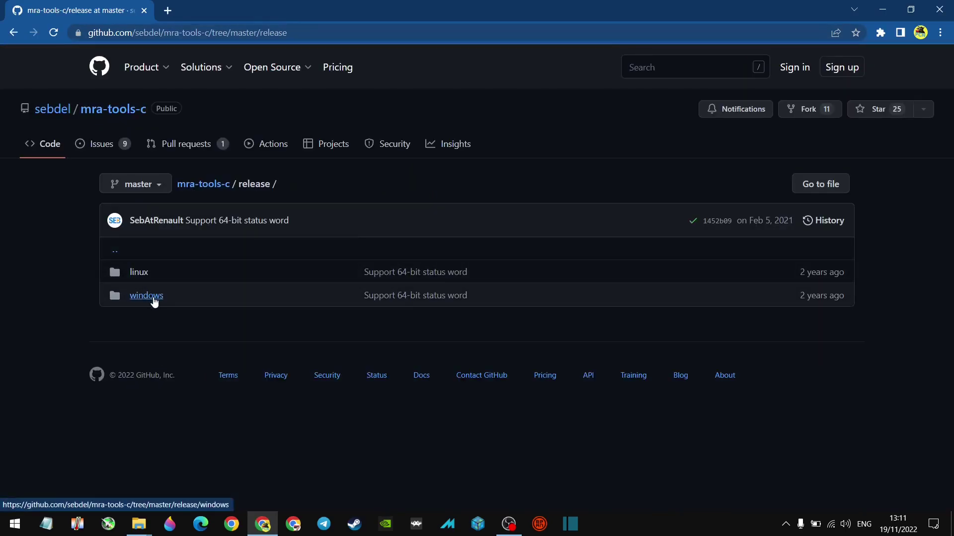
left_click(146, 296)
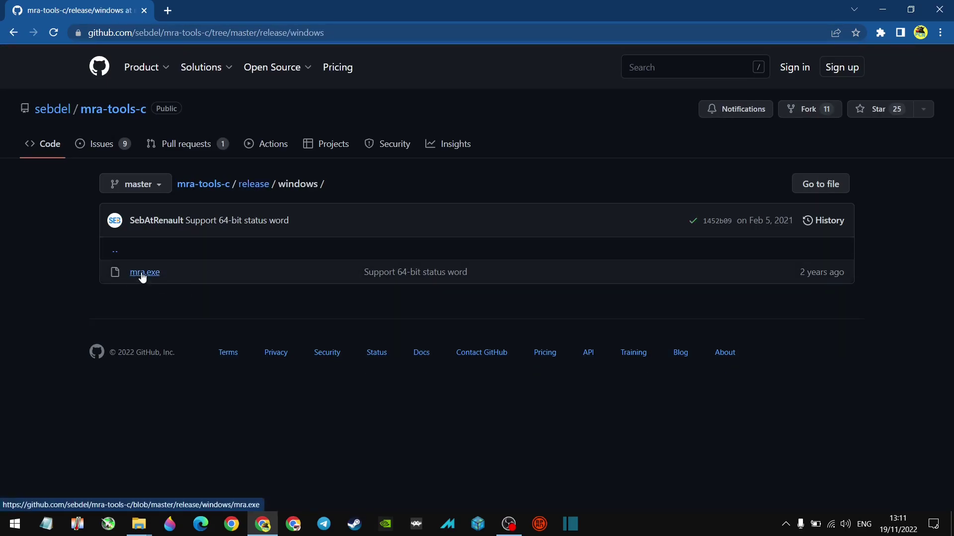
left_click(143, 276)
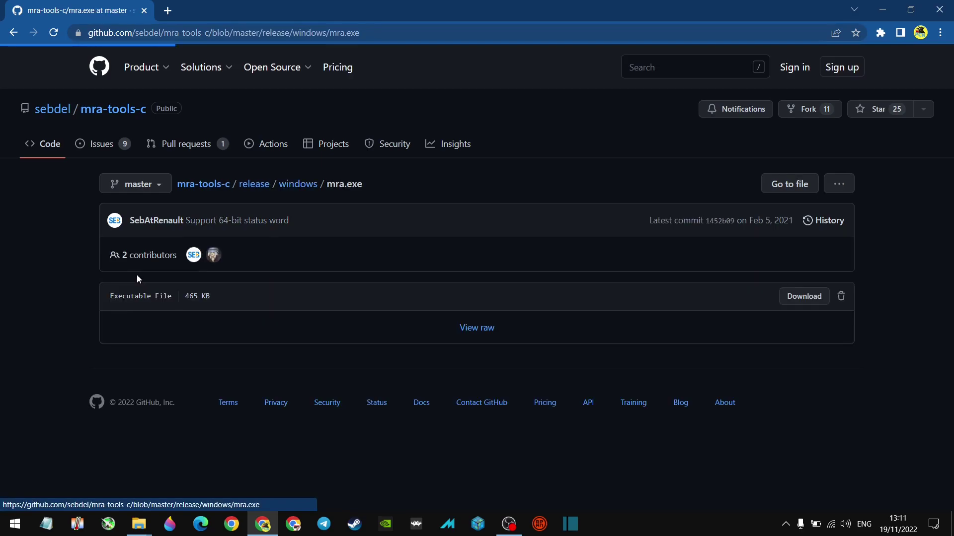
left_click(799, 297)
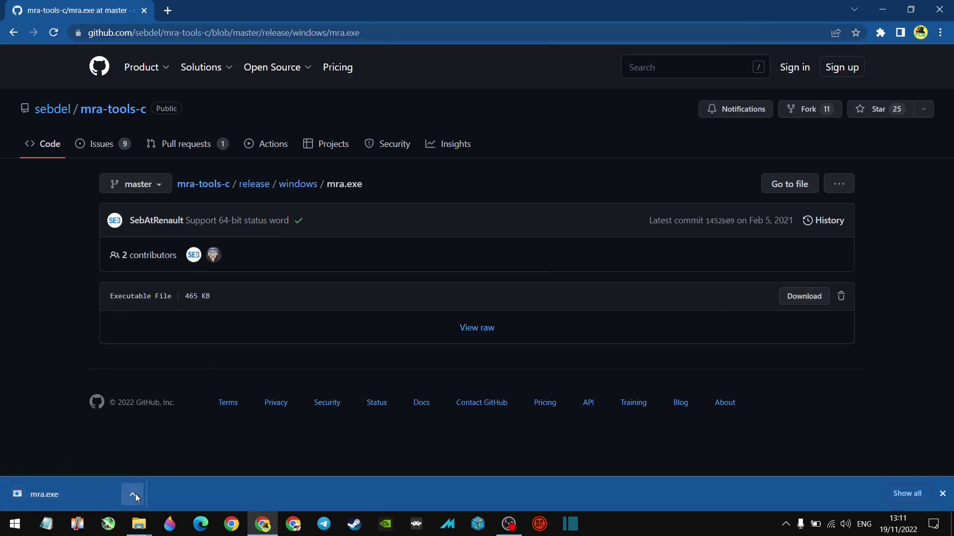
left_click(135, 495)
left_click(159, 448)
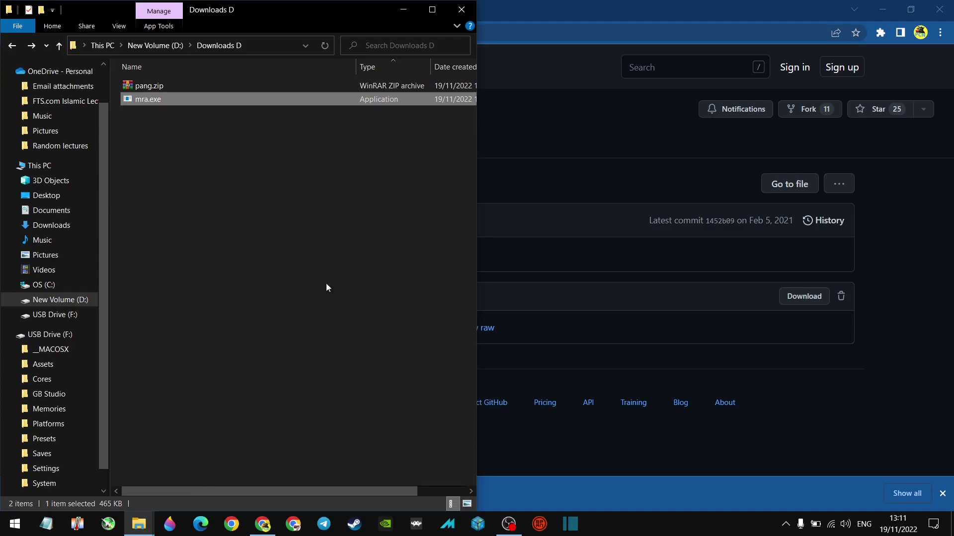
Open the Assets > jtpang > common folder on USB Drive (F:) alongside Downloads D.
left_click(138, 524)
left_click(195, 470)
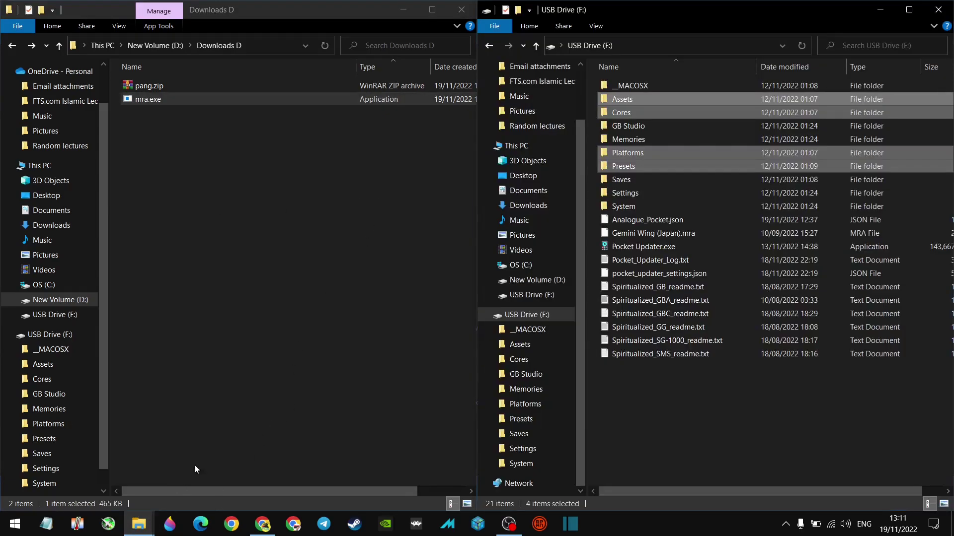
left_click(724, 415)
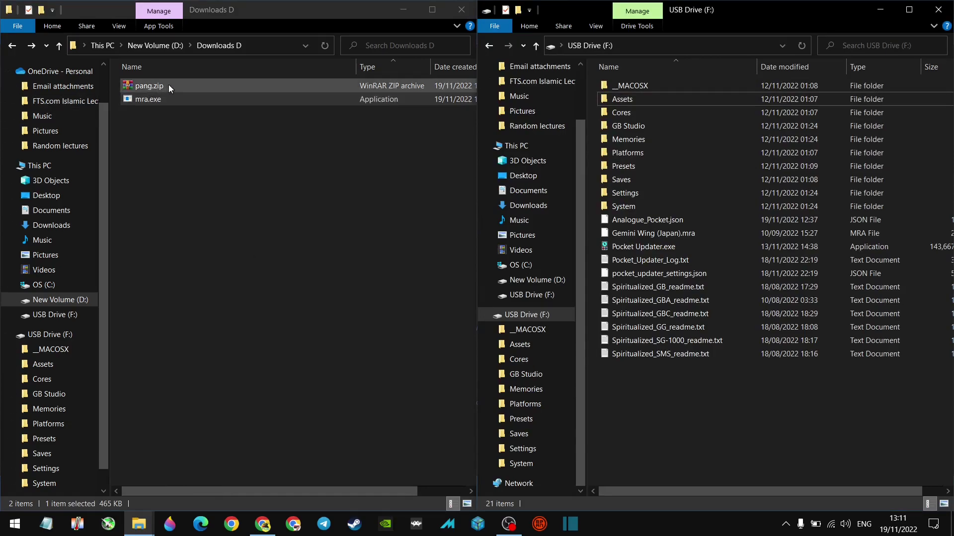
double_click(628, 101)
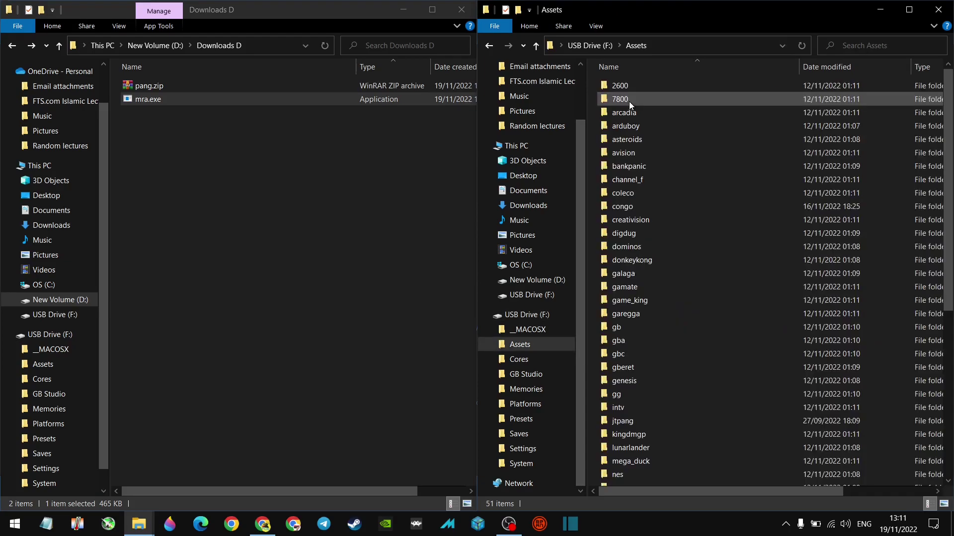
key("j")
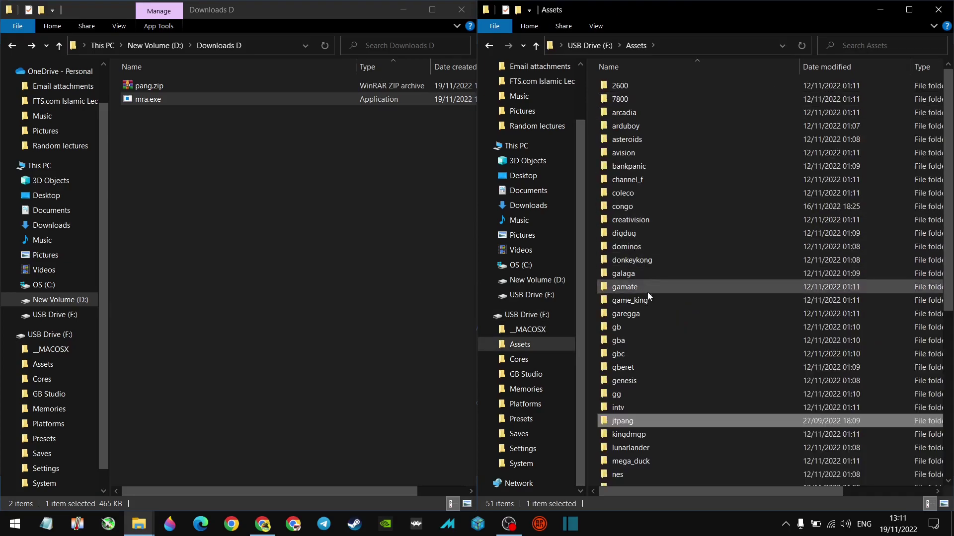
double_click(628, 421)
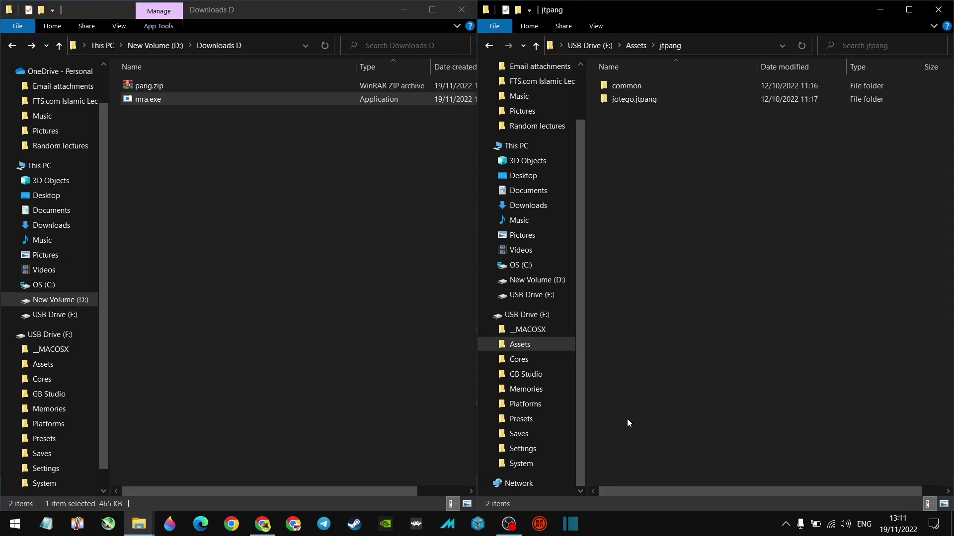
double_click(631, 85)
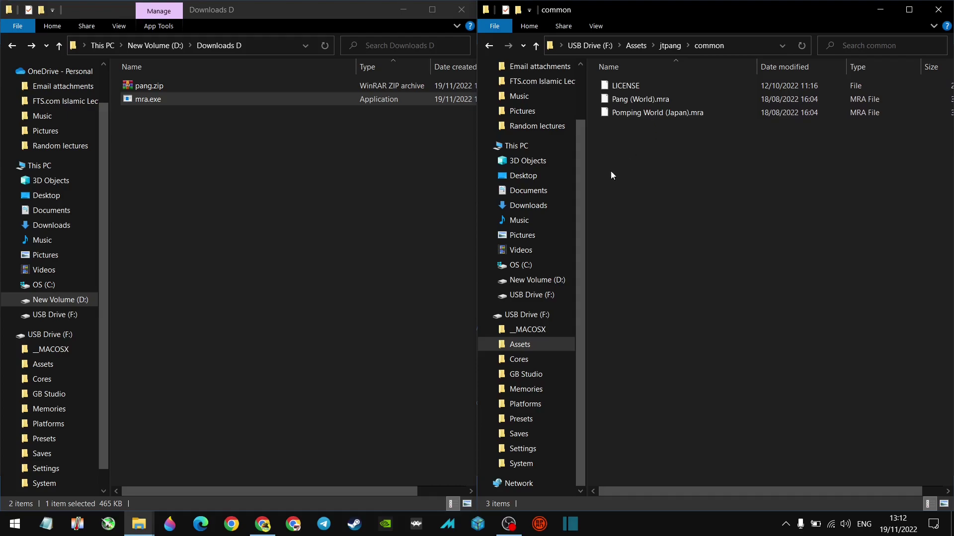
Return to the Analogue Pocket Cores wiki, open the MRA files link in a new tab and look for Pang (World).mra.
left_click(292, 530)
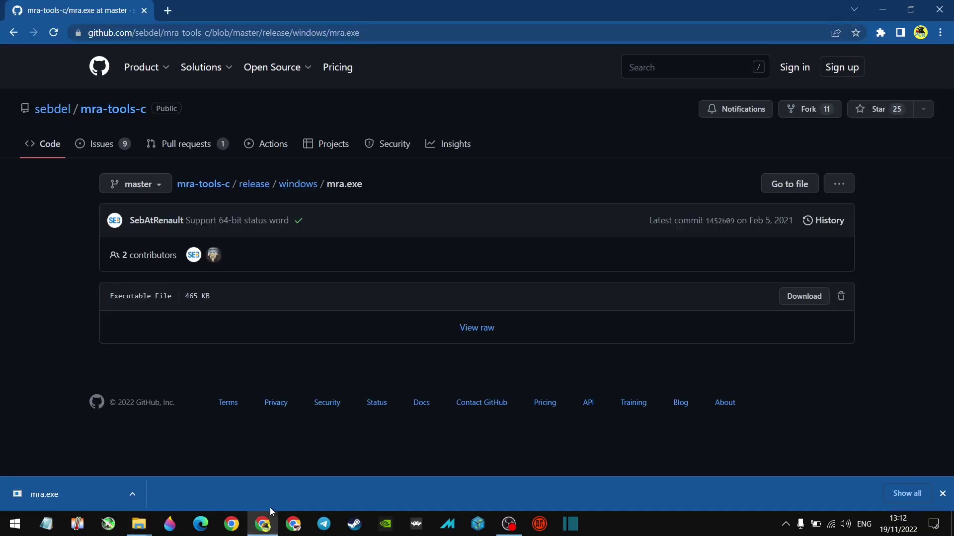
left_click(13, 33)
left_click(12, 33)
left_click(11, 32)
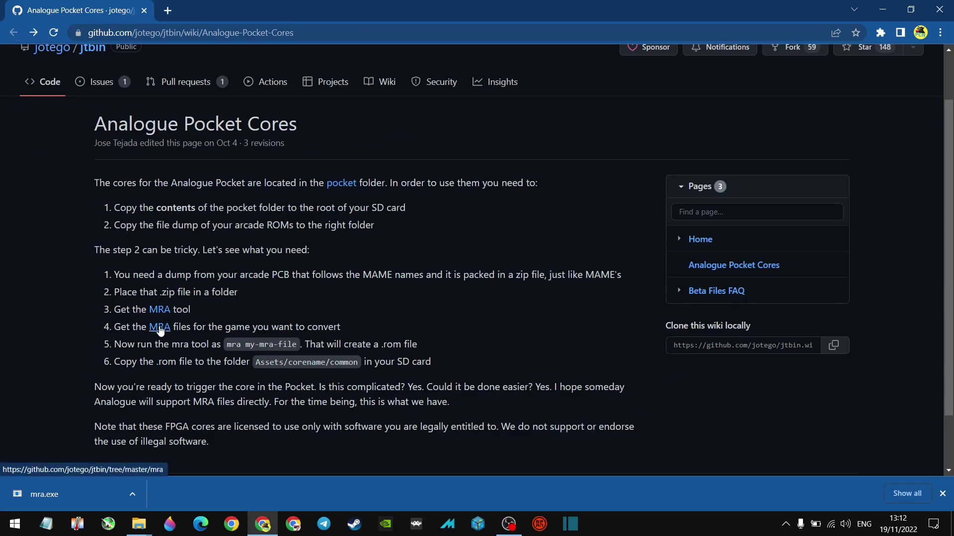
middle_click(159, 329)
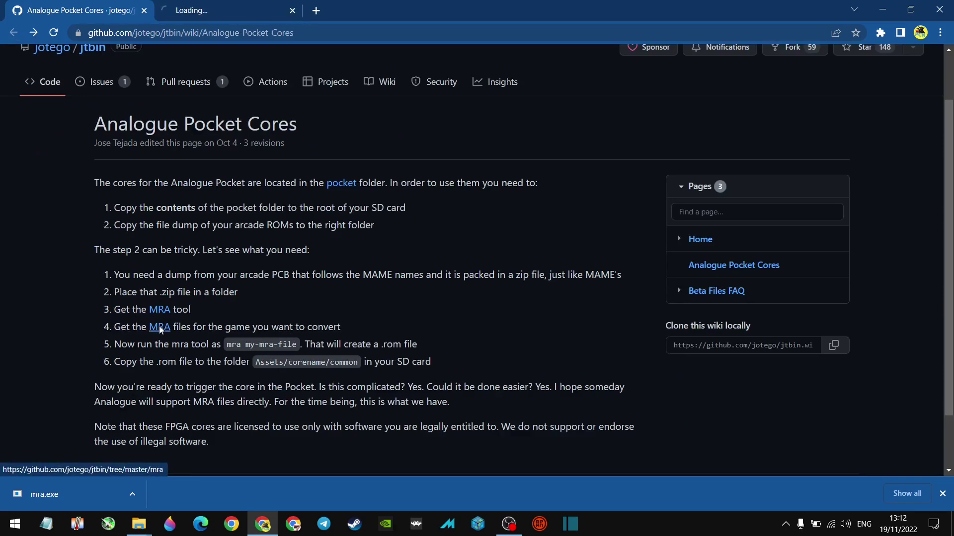
left_click(211, 11)
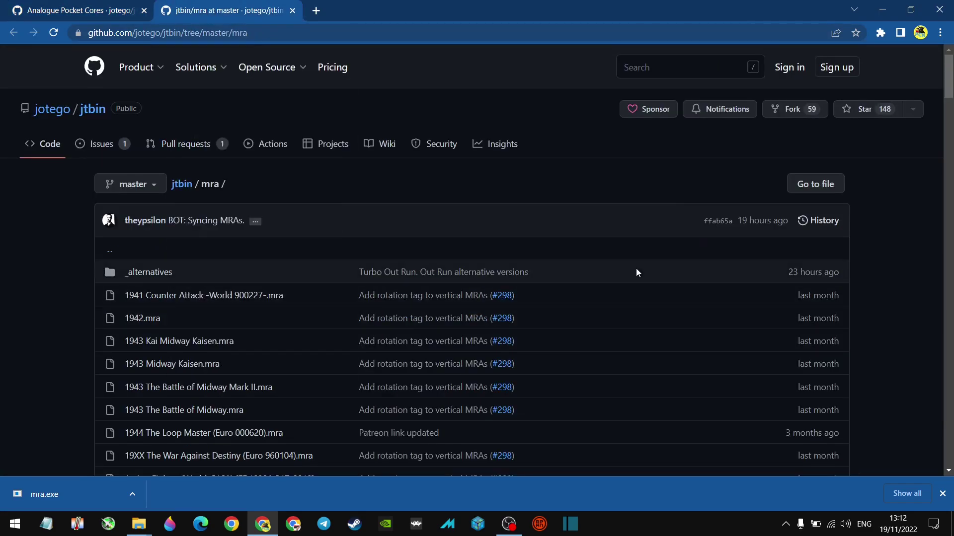
scroll(632, 264, "down", 4)
scroll(621, 270, "down", 20)
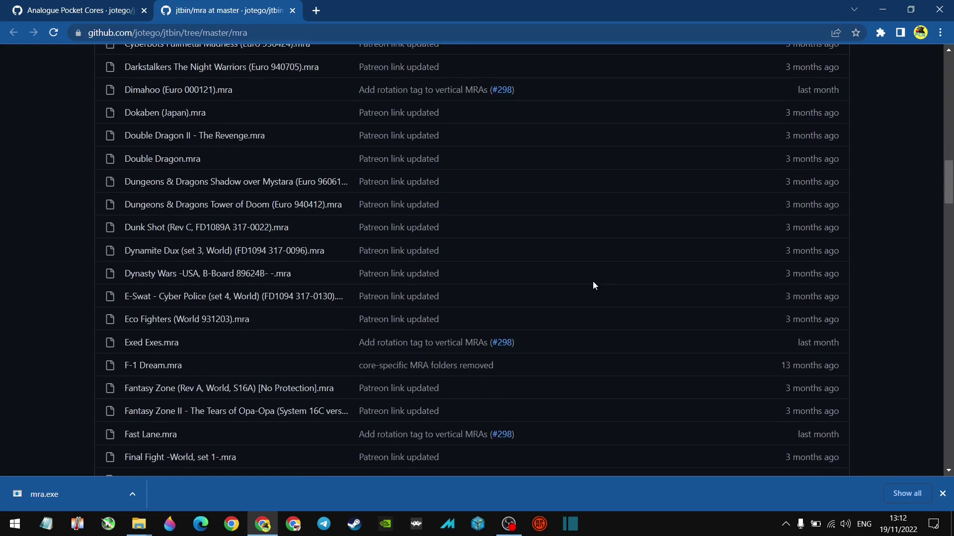
scroll(592, 281, "down", 12)
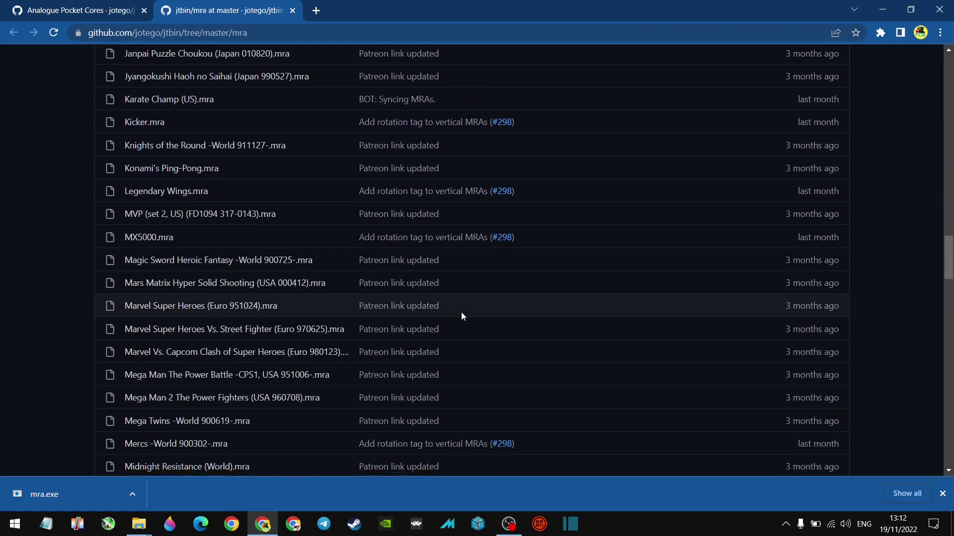
scroll(461, 313, "down", 4)
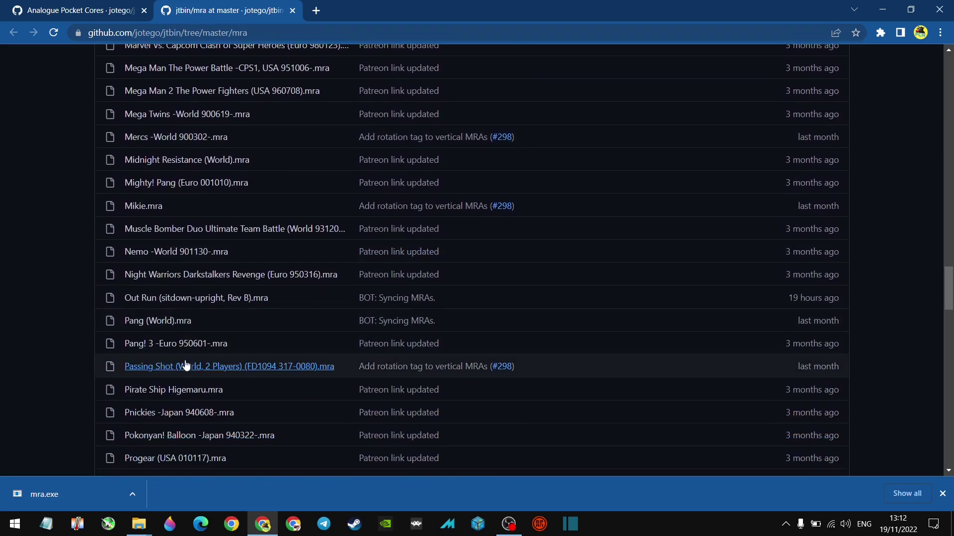
Open Pang (World).mra in the jtbin mra list and save its raw file to Downloads D under the same name.
left_click(150, 323)
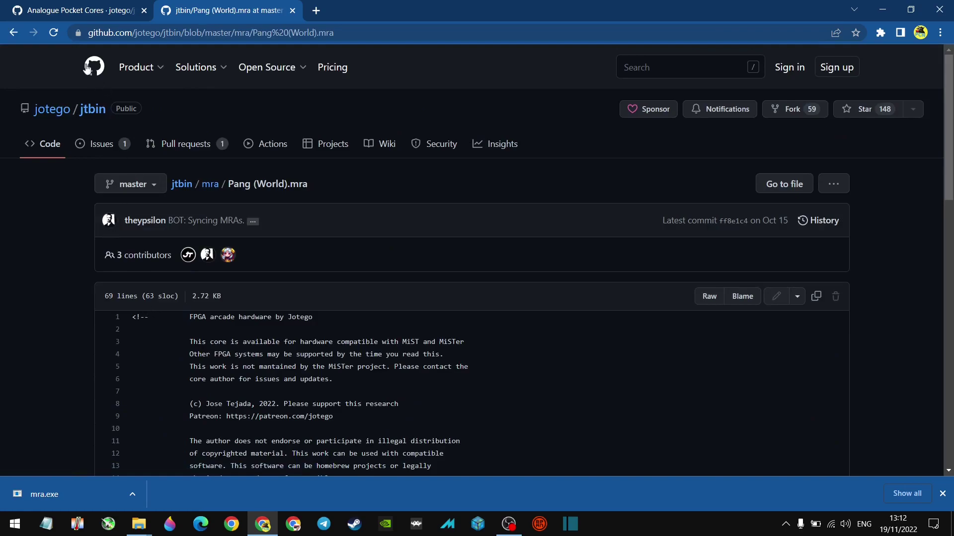
left_click(14, 33)
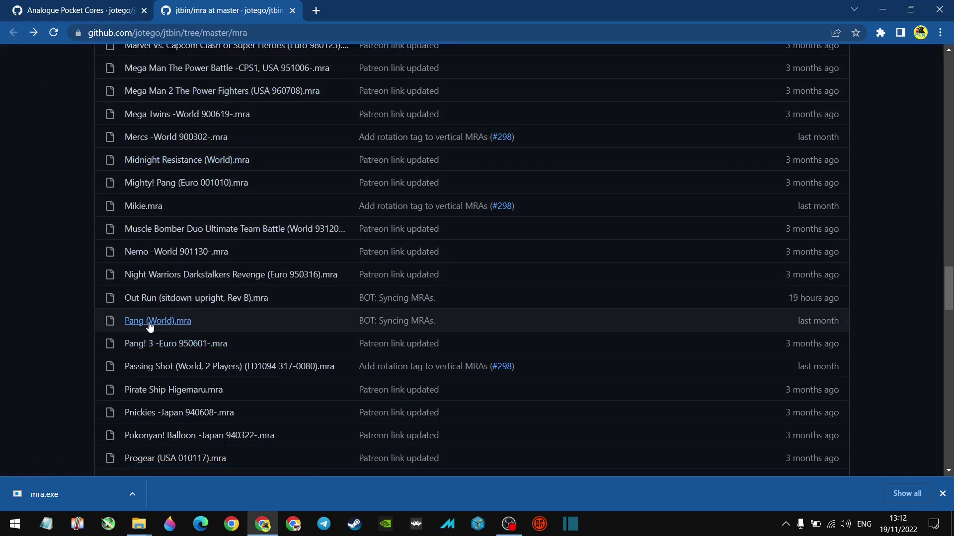
left_click(179, 323)
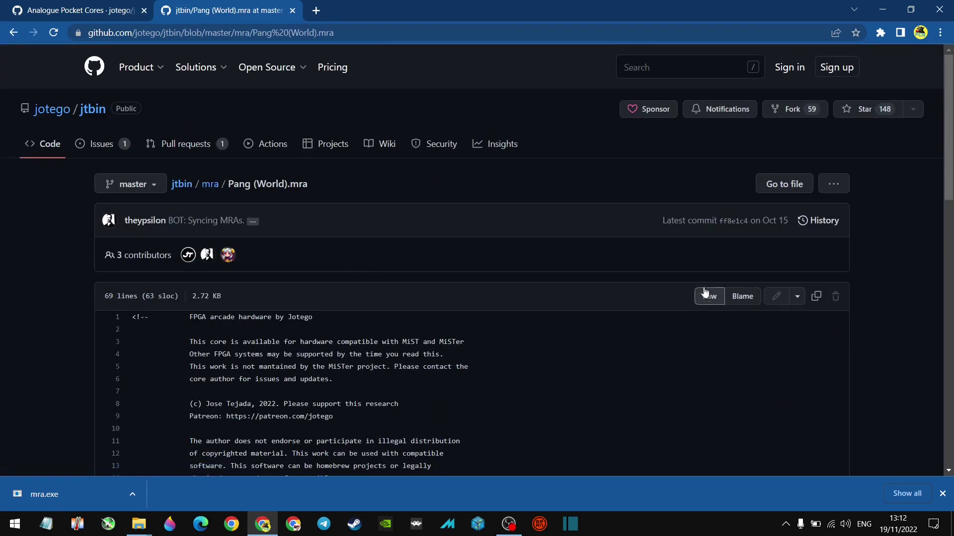
scroll(697, 264, "down", 1)
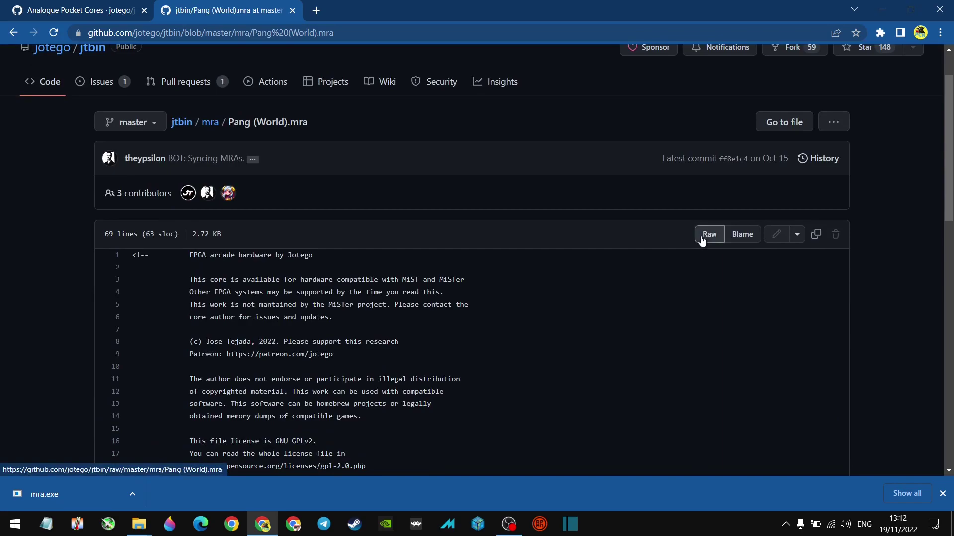
right_click(706, 231)
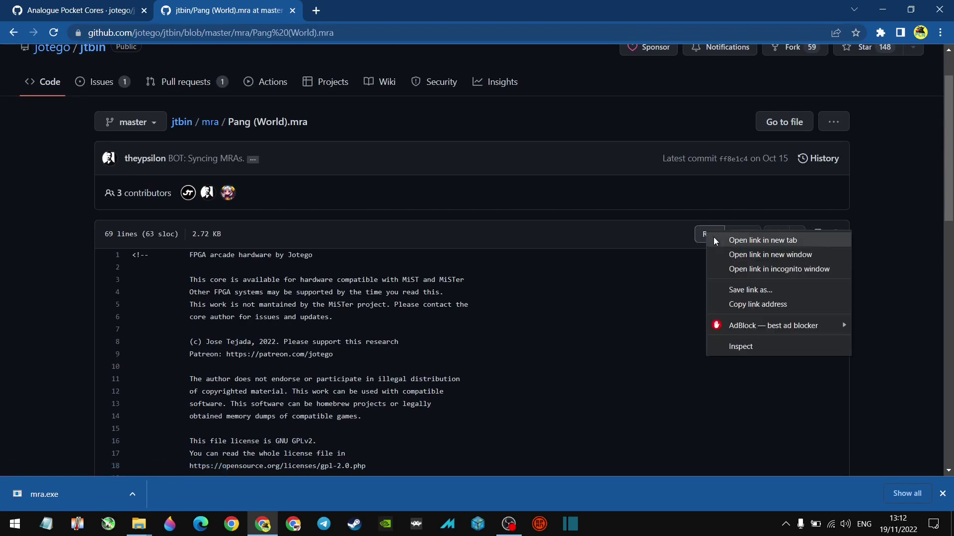
left_click(748, 293)
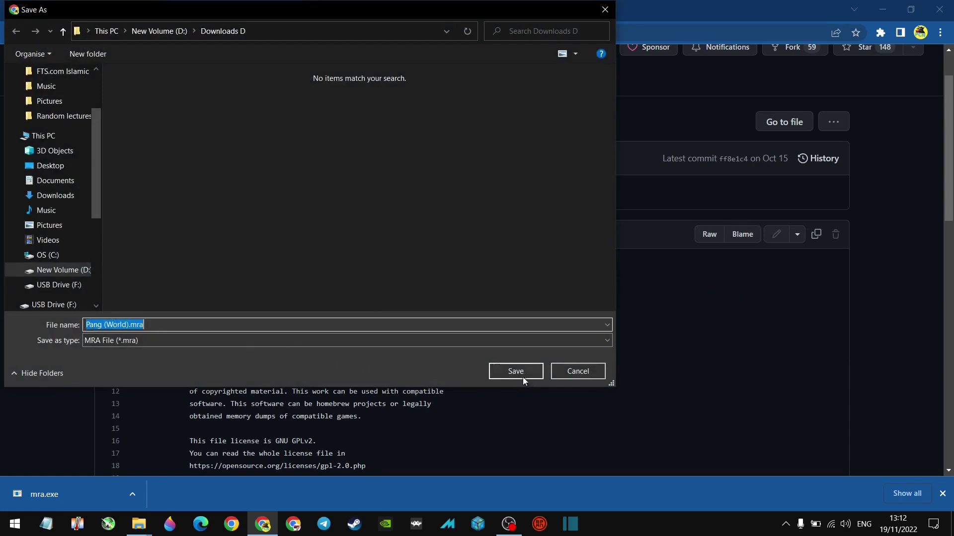
left_click(522, 371)
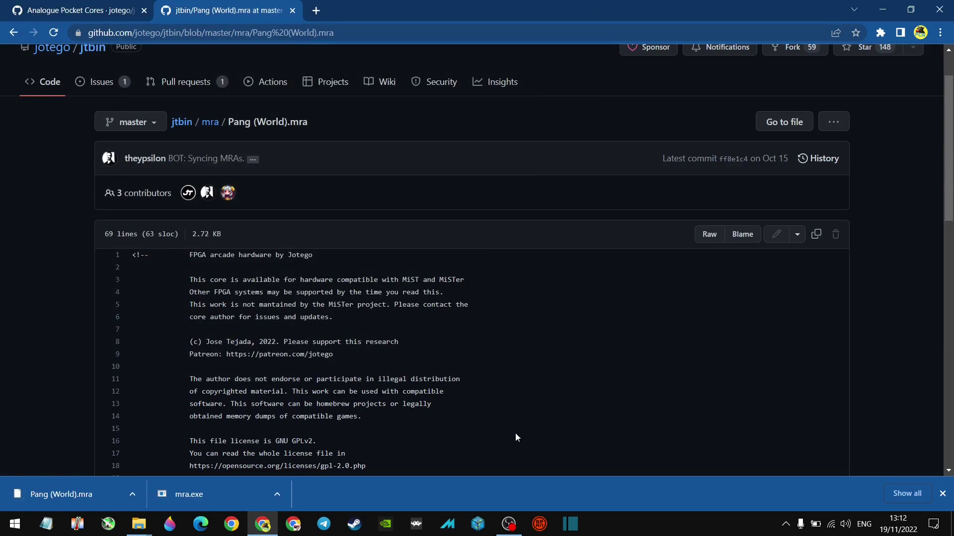
Switch to File Explorer and copy Pomping World (Japan).mra from the SD card's jtpang common folder into Downloads D.
mouse_move(139, 524)
left_click(120, 470)
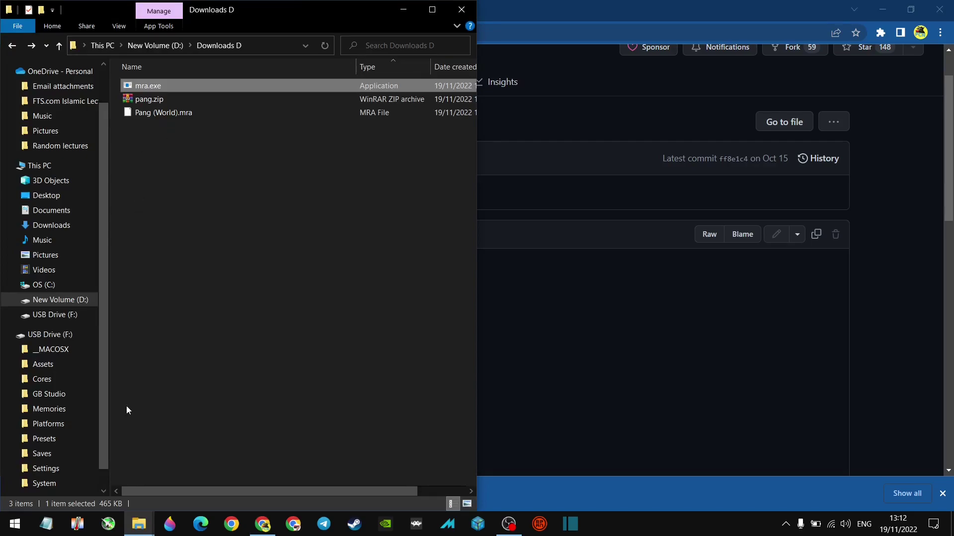
mouse_move(140, 532)
left_click(168, 470)
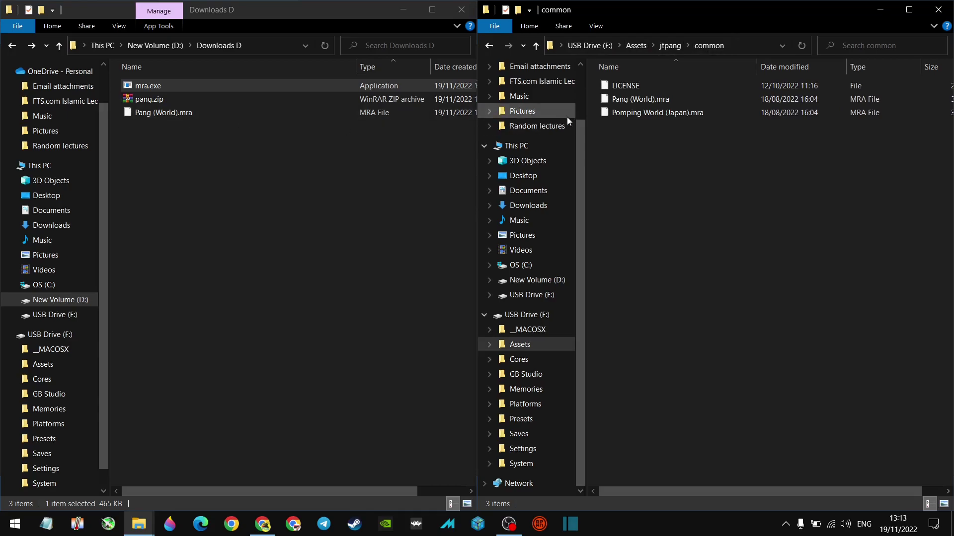
left_click_drag(637, 114, 172, 207)
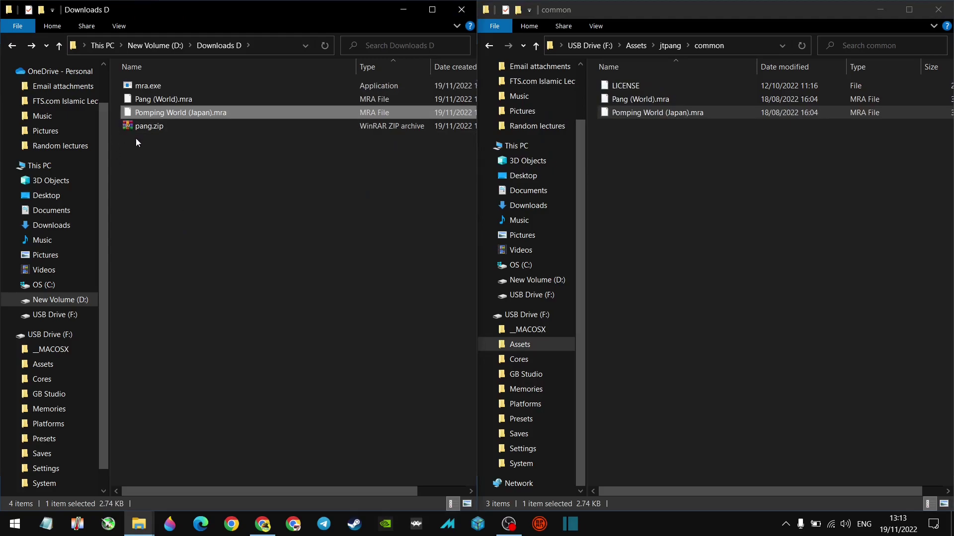
Build the Pang (World) ROM by opening Pang (World).mra with mra.exe, allowing the unrecognised app to run anyway.
left_click(170, 100)
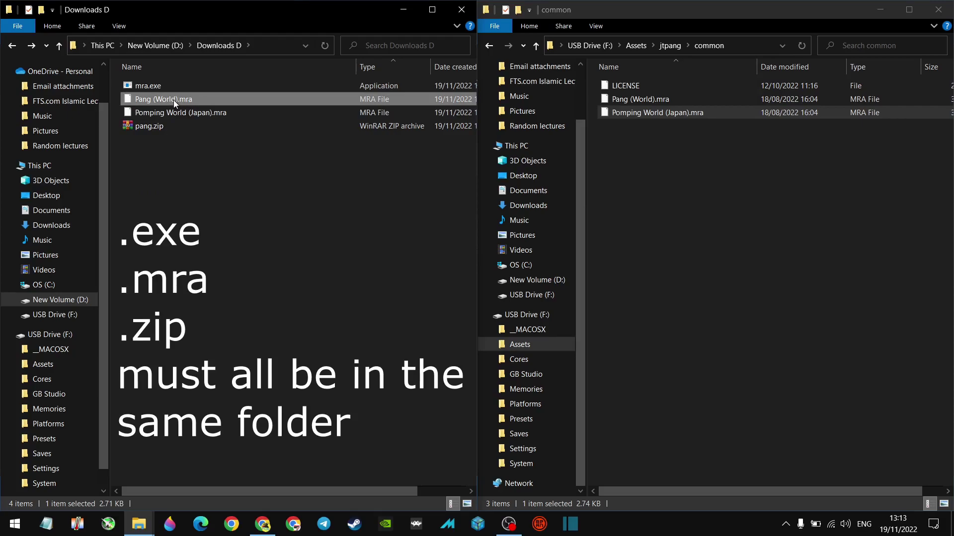
left_click_drag(174, 99, 158, 84)
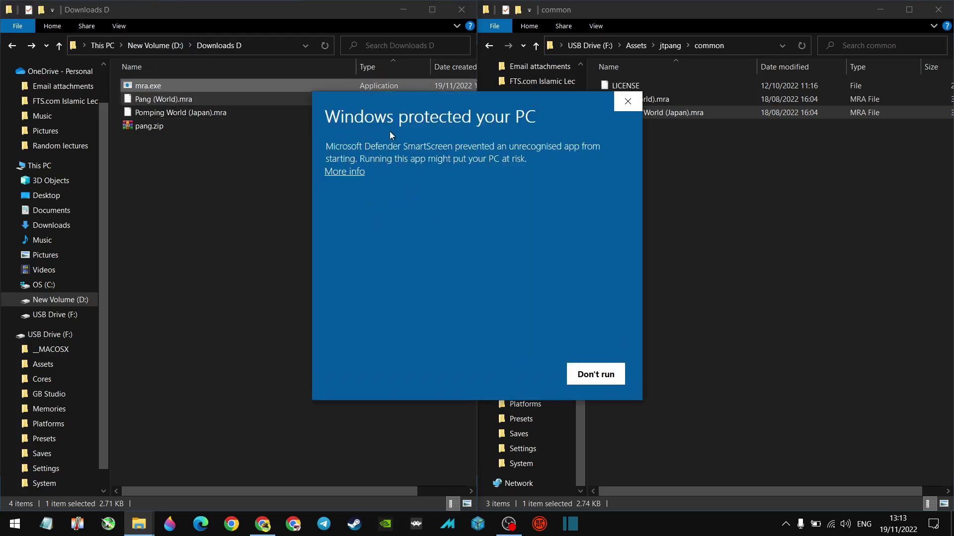
left_click(360, 174)
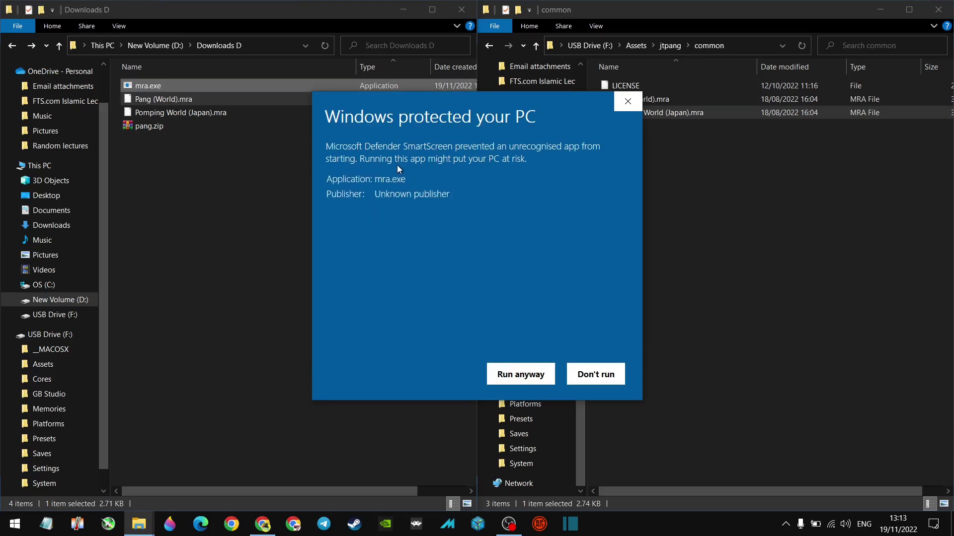
left_click(522, 375)
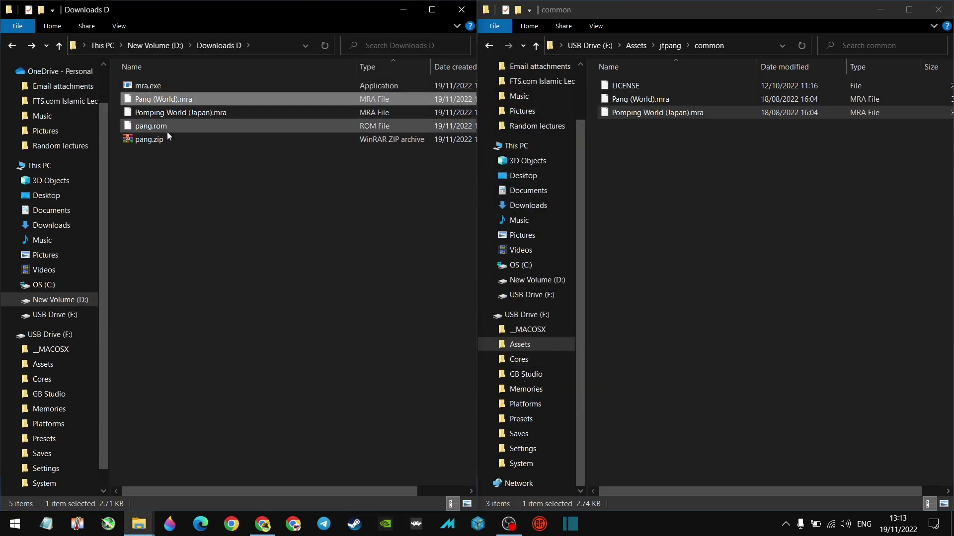
Build the Japanese version's ROM by opening Pomping World (Japan).mra with mra.exe in Downloads D.
mouse_move(154, 128)
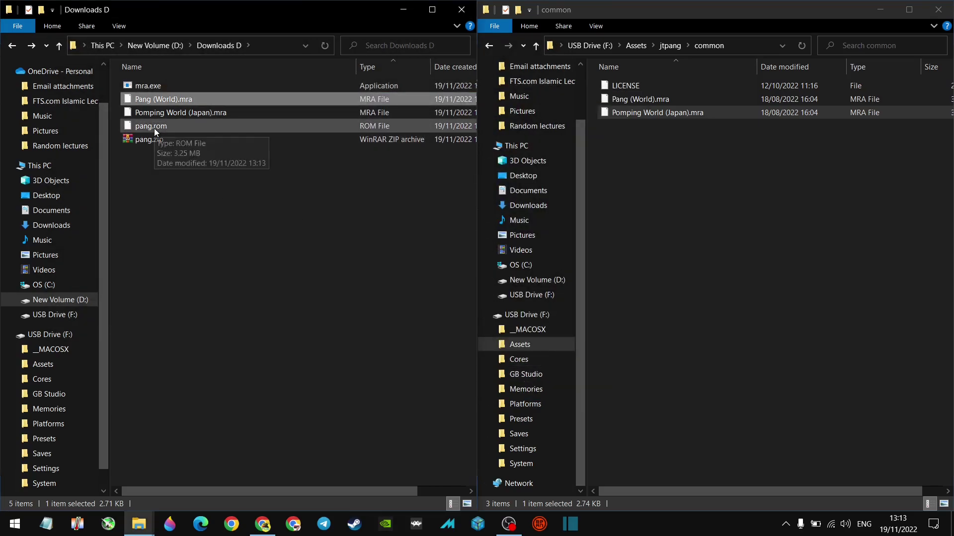
left_click(178, 114)
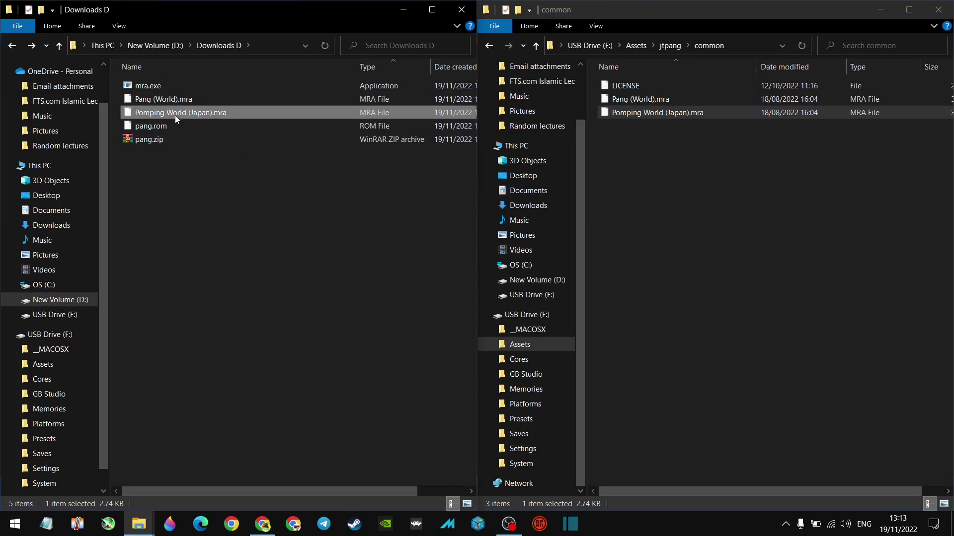
left_click_drag(175, 116, 153, 84)
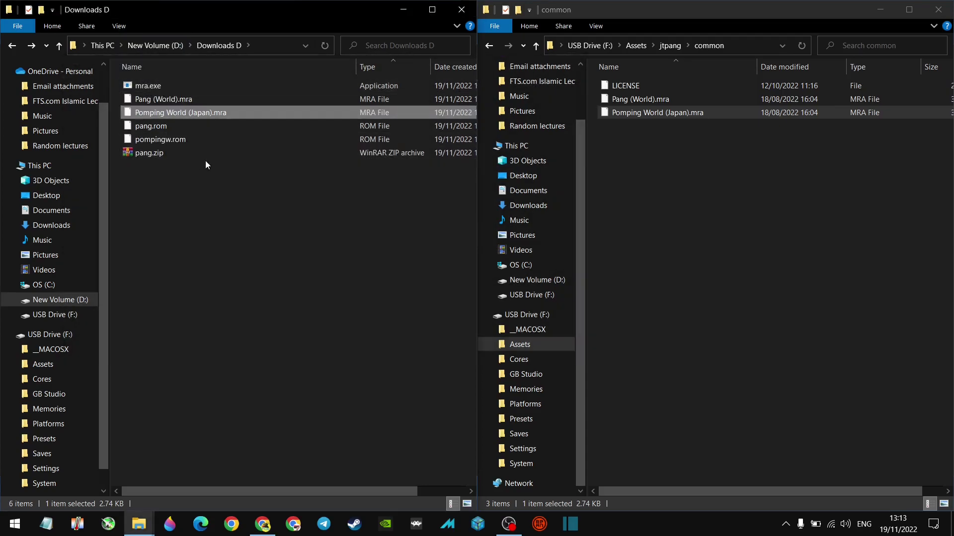
Copy pang.rom and pompingw.rom from Downloads D into the SD card's Assets > jtpang > common folder.
left_click(165, 128)
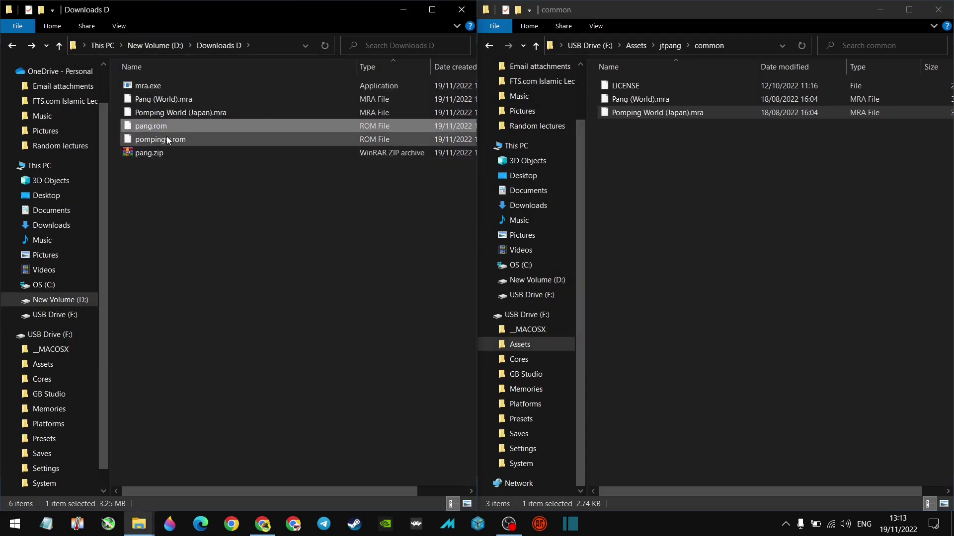
left_click(168, 139, "ctrl")
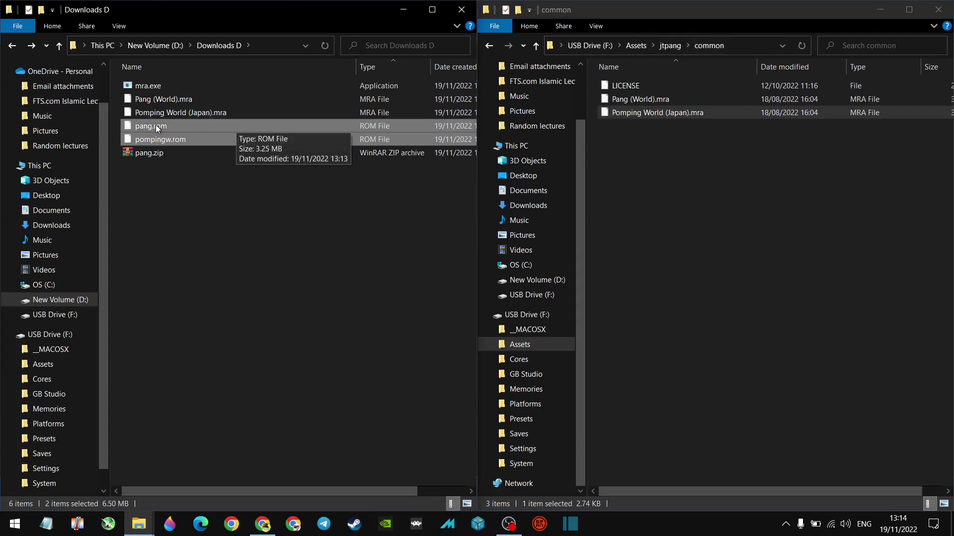
left_click_drag(156, 124, 677, 224)
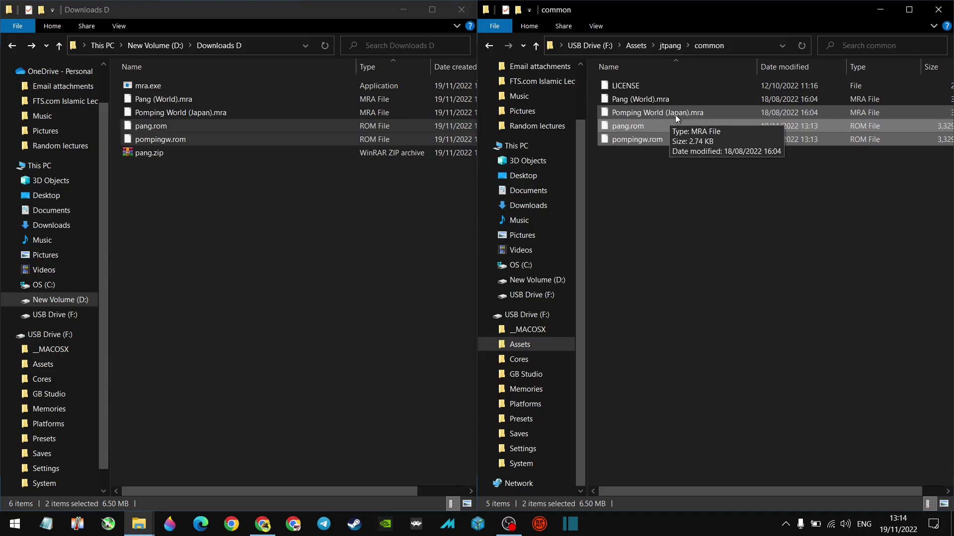
Permanently delete Pang (World).mra and Pomping World (Japan).mra from the SD card's jtpang common folder.
left_click(645, 113)
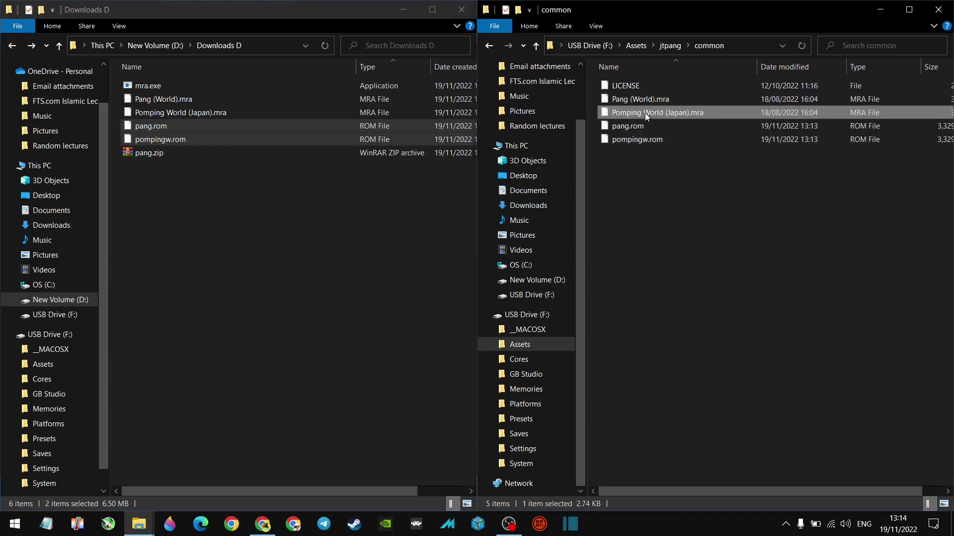
left_click(645, 97, "shift")
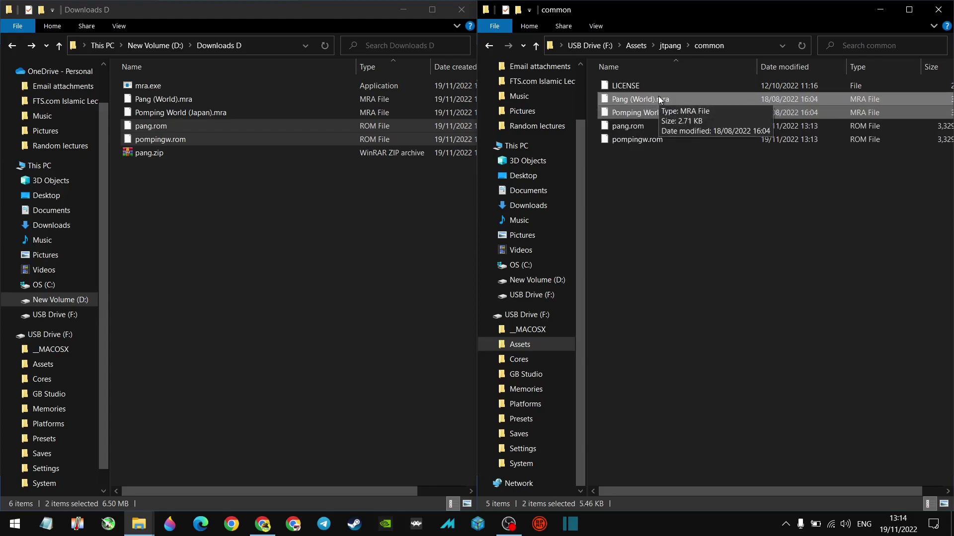
key("Delete")
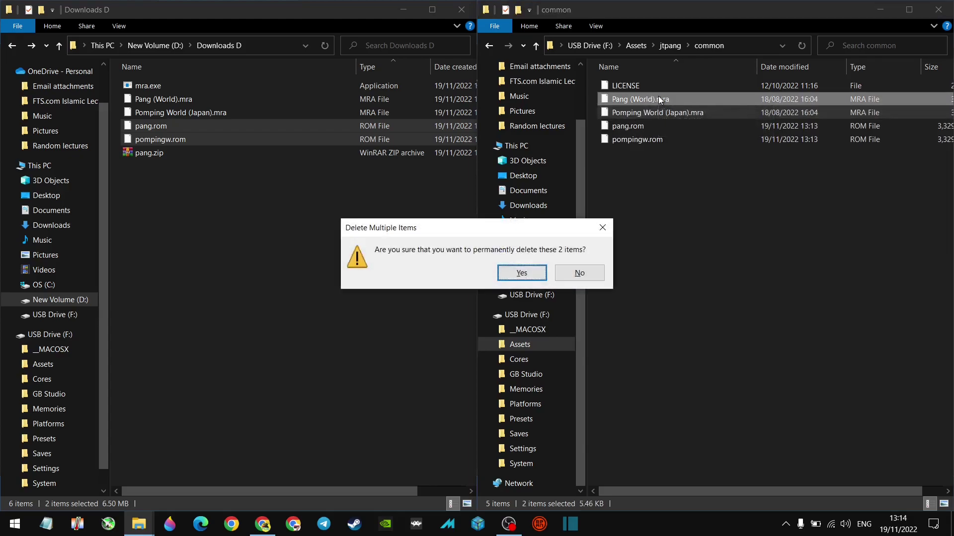
left_click(522, 273)
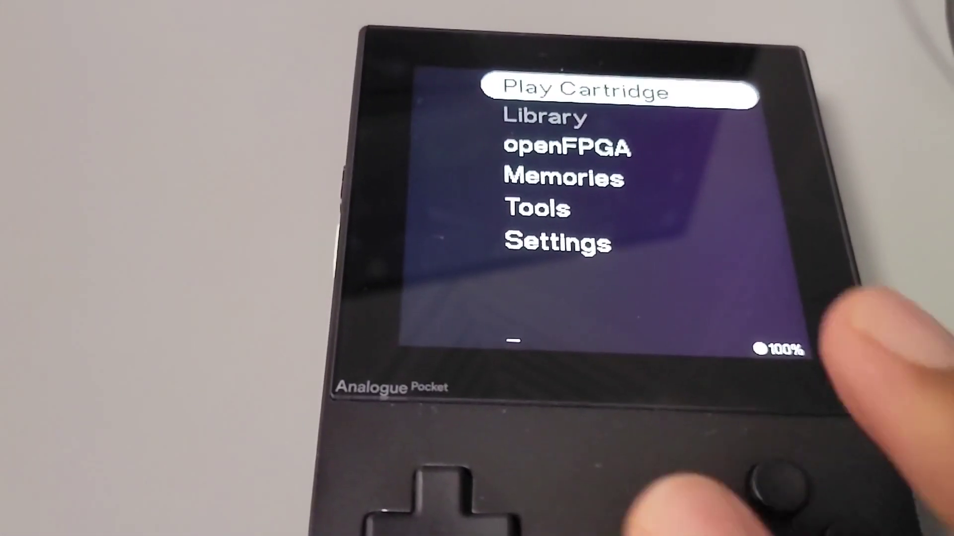
key("Down")
key("Down")
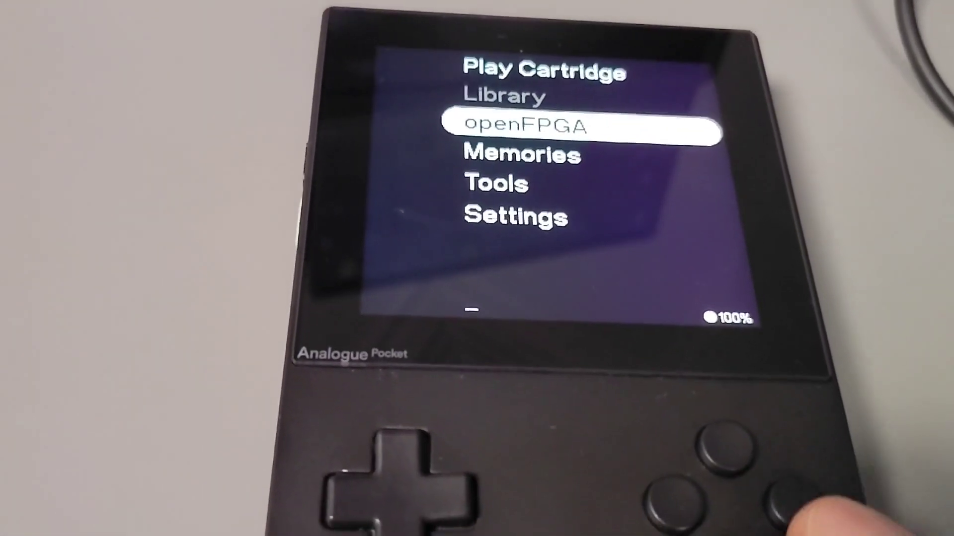
key("Return")
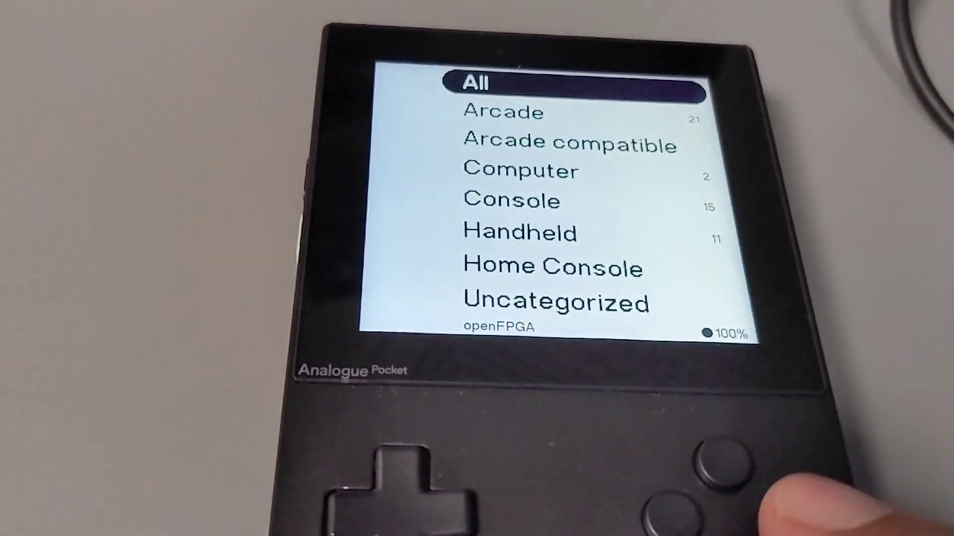
key("Down")
key("Down")
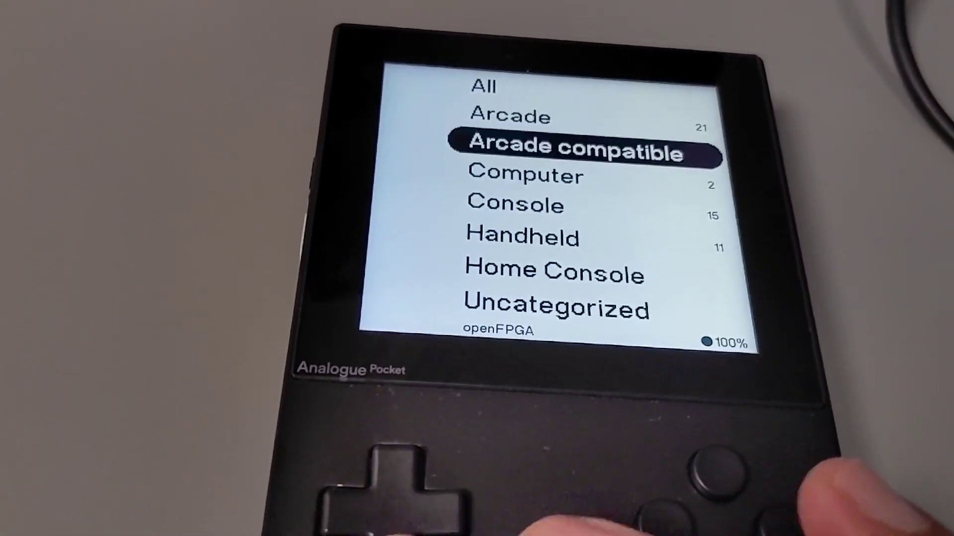